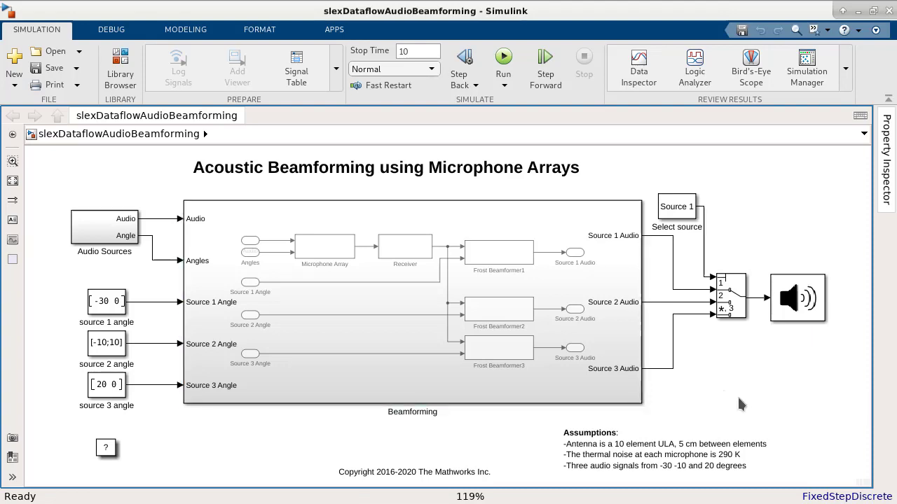
# Select the Beamforming subsystem block in the acoustic beamforming model.
pyautogui.click(513, 312)
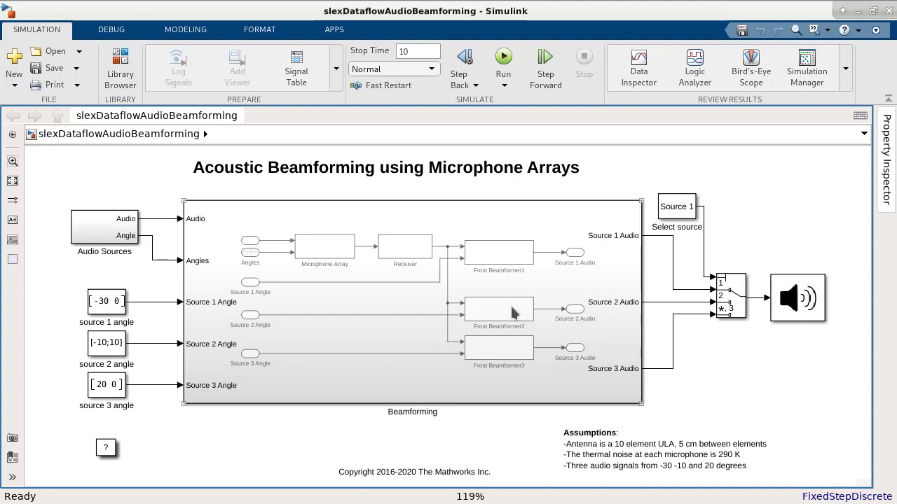
# Set the Beamforming subsystem's execution domain to Dataflow, then hide the Property Inspector.
pyautogui.click(513, 312)
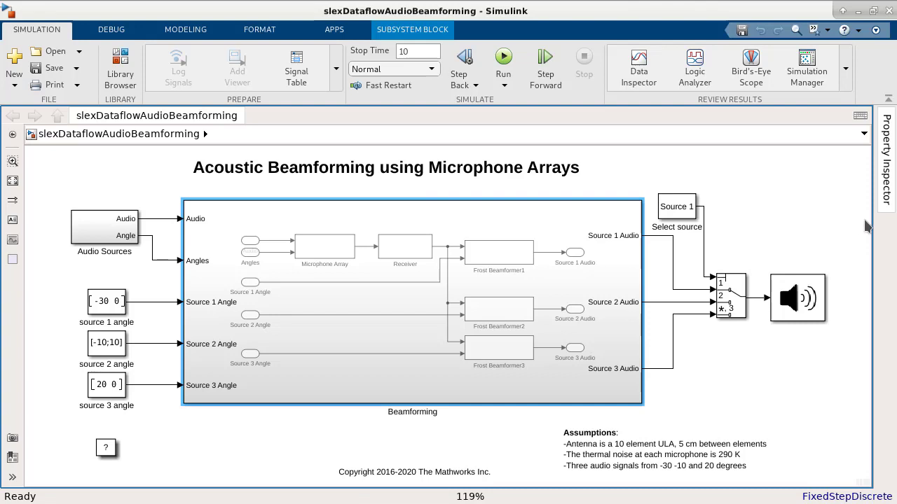
pyautogui.click(886, 183)
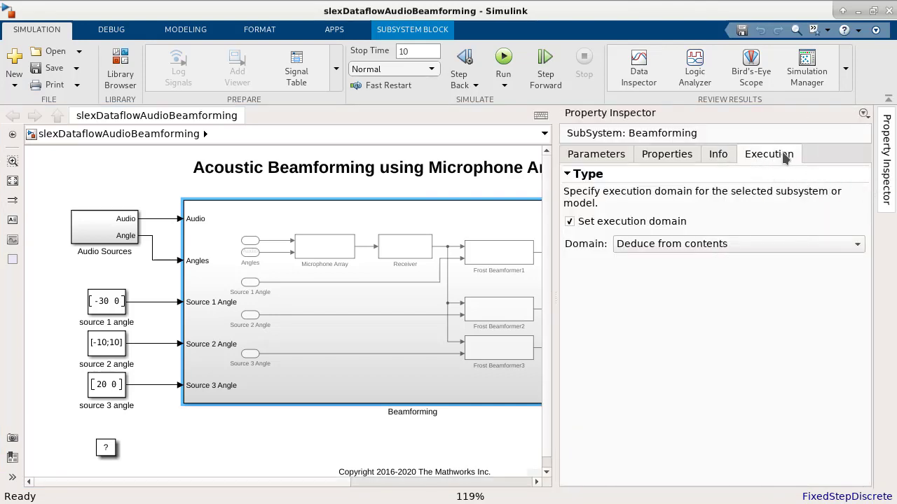
pyautogui.click(798, 244)
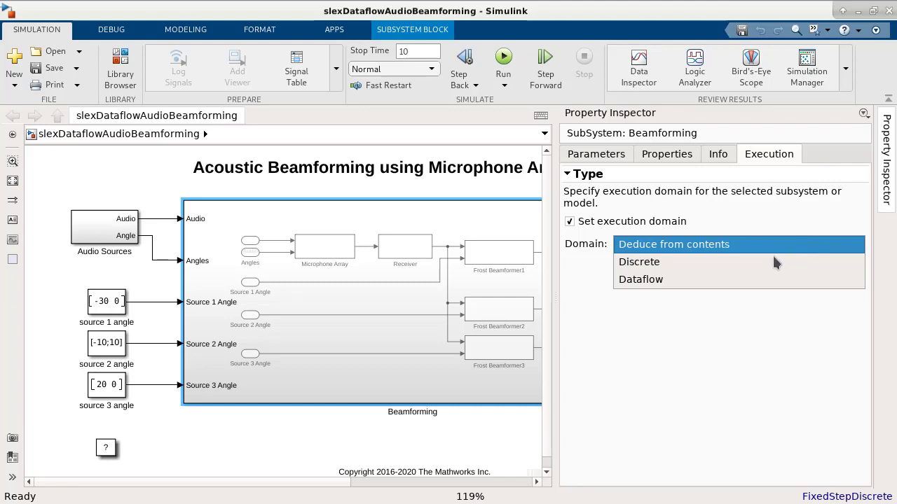
pyautogui.click(734, 277)
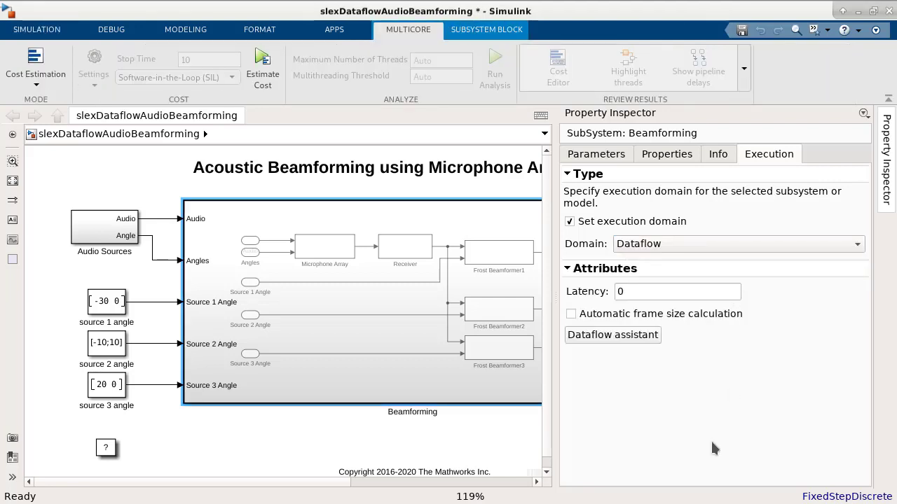
pyautogui.hotkey('ctrl', 'shift', 'i')
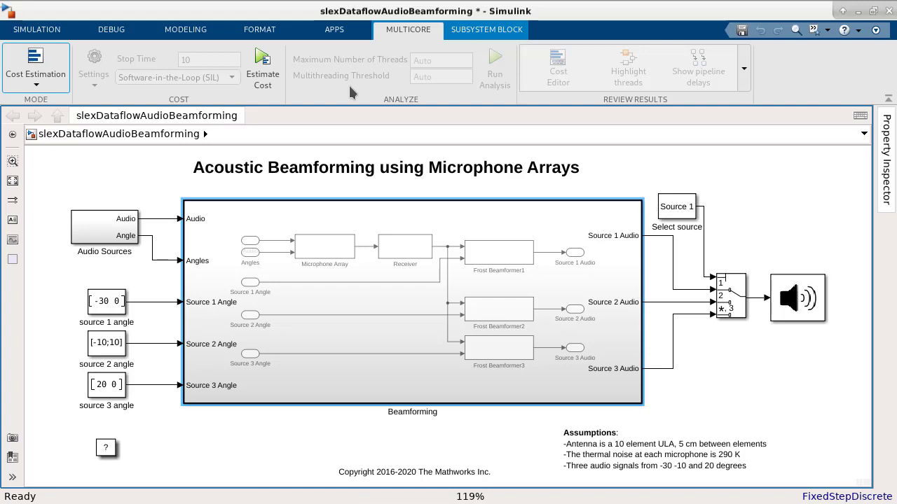
# Expand the Cost Estimation dropdown on the Multicore tab to list cost methods.
pyautogui.click(63, 82)
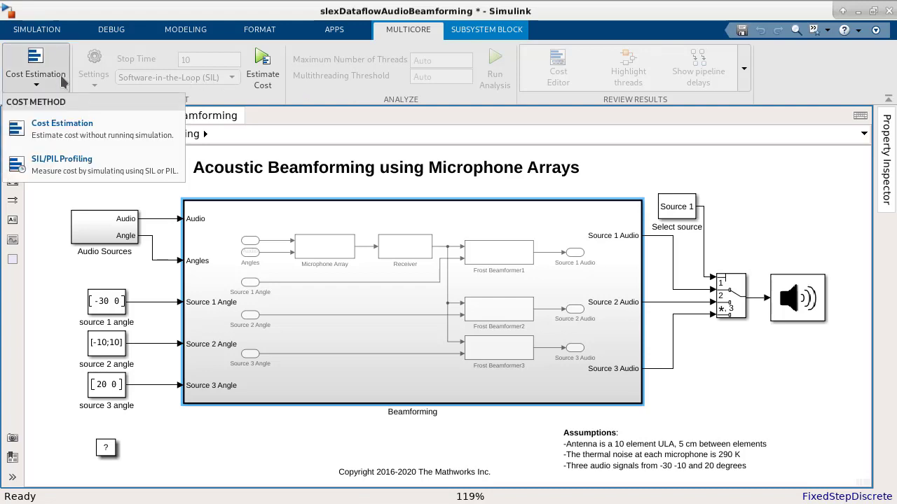
# Switch the cost method to SIL/PIL Profiling, keeping Software-in-the-Loop (SIL) as profile mode.
pyautogui.click(168, 161)
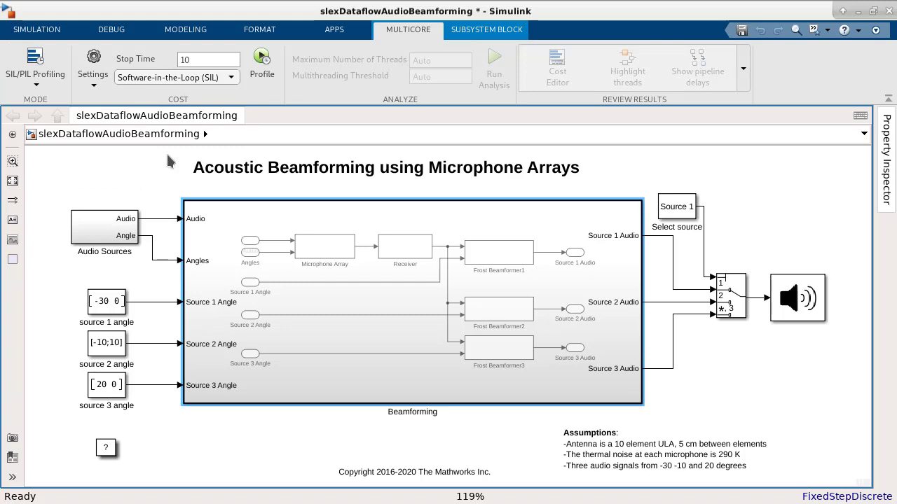
pyautogui.click(218, 85)
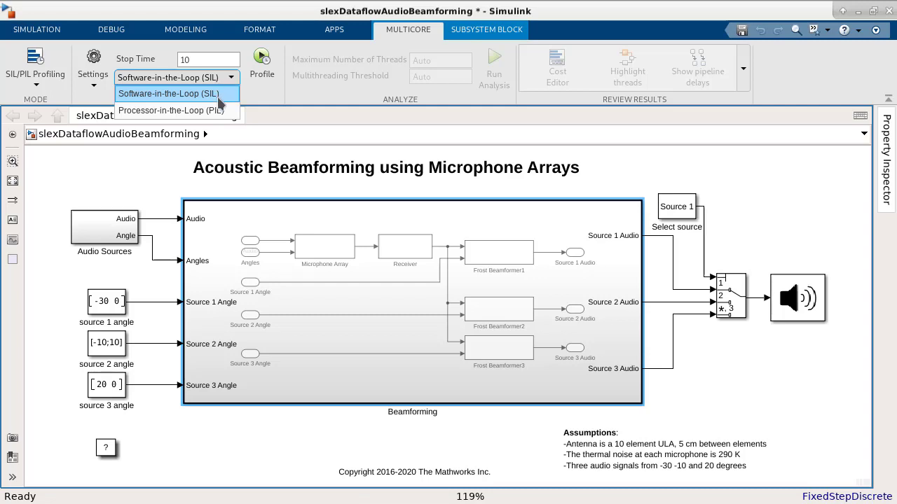
pyautogui.click(218, 99)
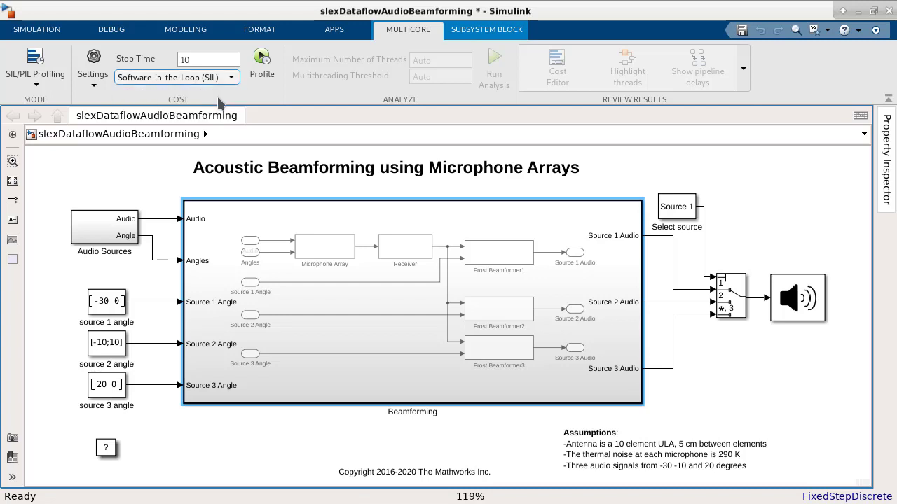
# Profile the model with SIL so measured block costs appear in the Cost Editor.
pyautogui.click(267, 75)
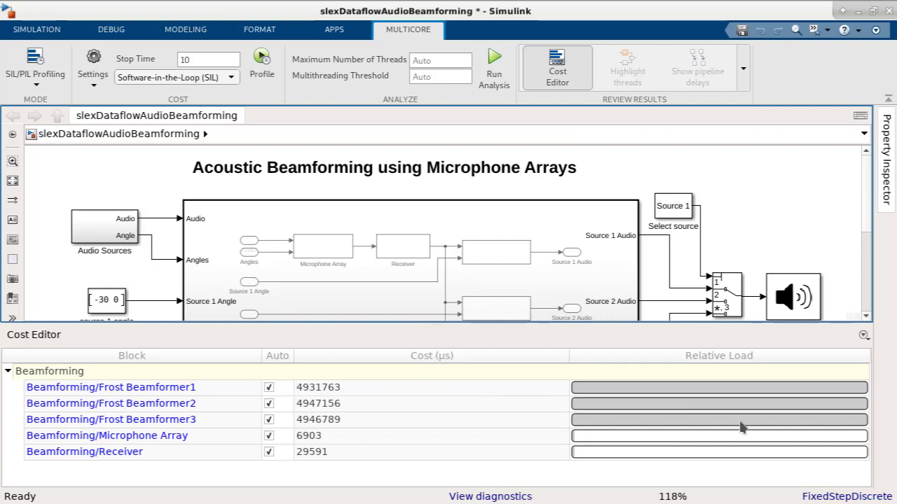
pyautogui.moveTo(742, 428)
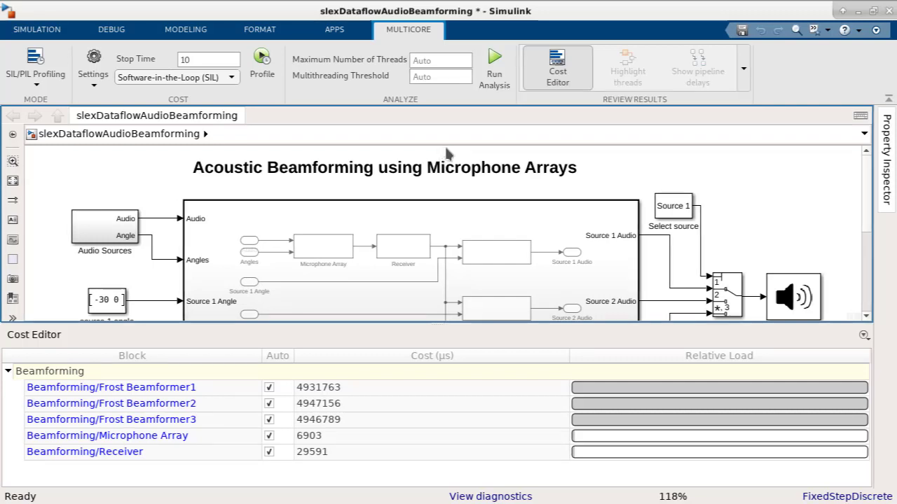
# Run the multicore analysis and toggle Thread 1 highlighting off and back on.
pyautogui.click(489, 63)
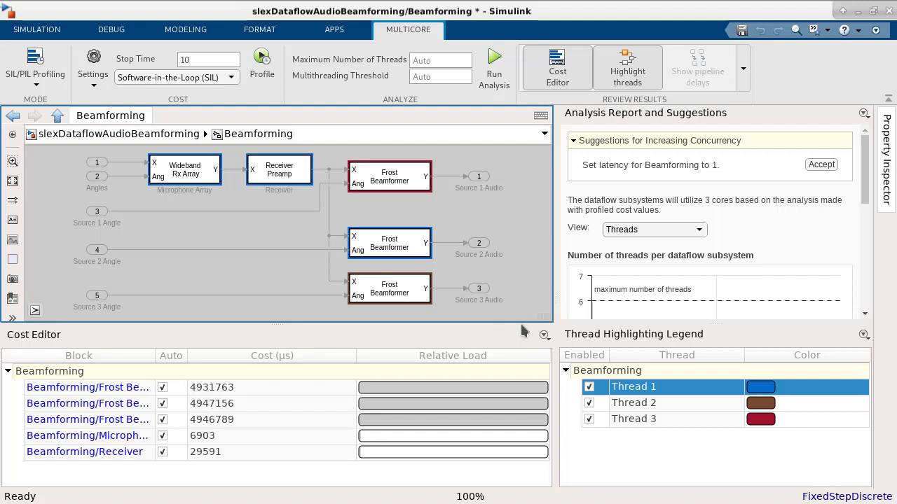
pyautogui.click(592, 388)
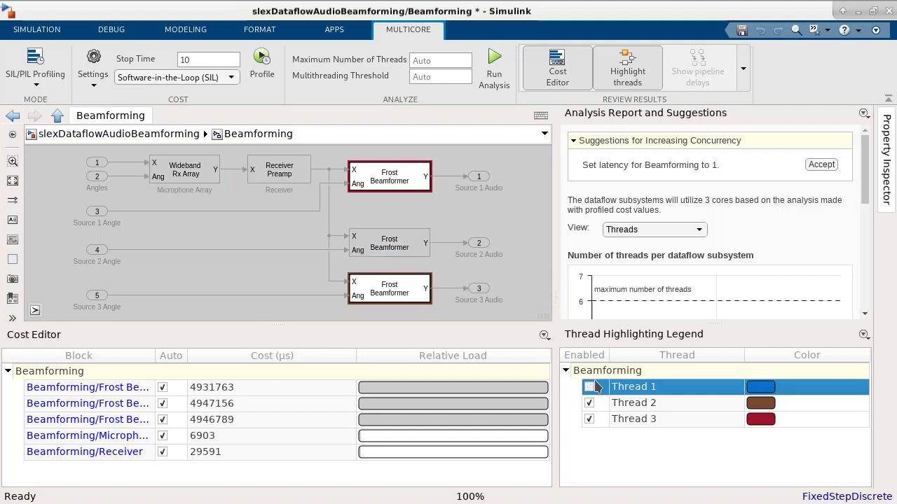
pyautogui.click(590, 387)
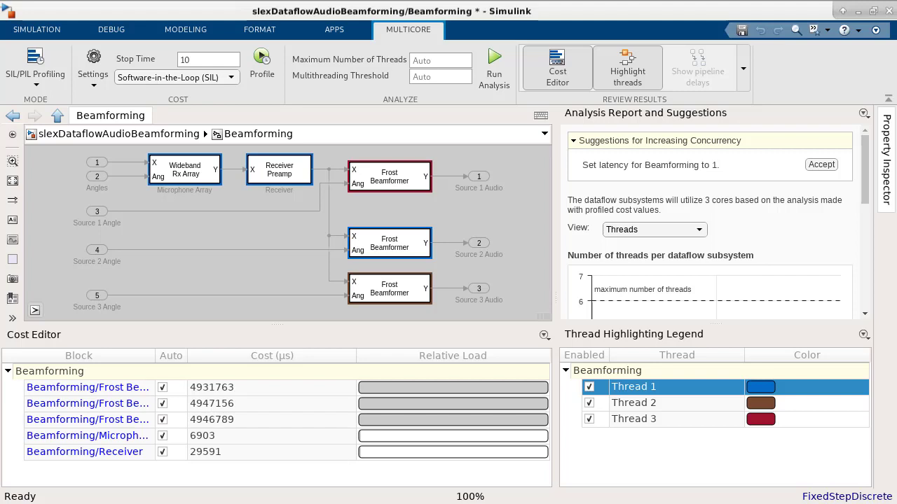
pyautogui.hotkey('ctrl', 'shift', 'i')
pyautogui.click(676, 291)
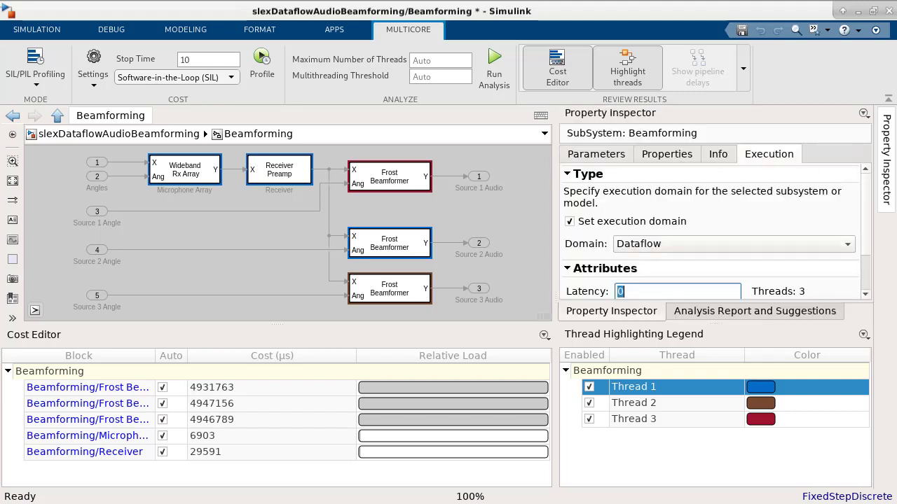
pyautogui.click(754, 311)
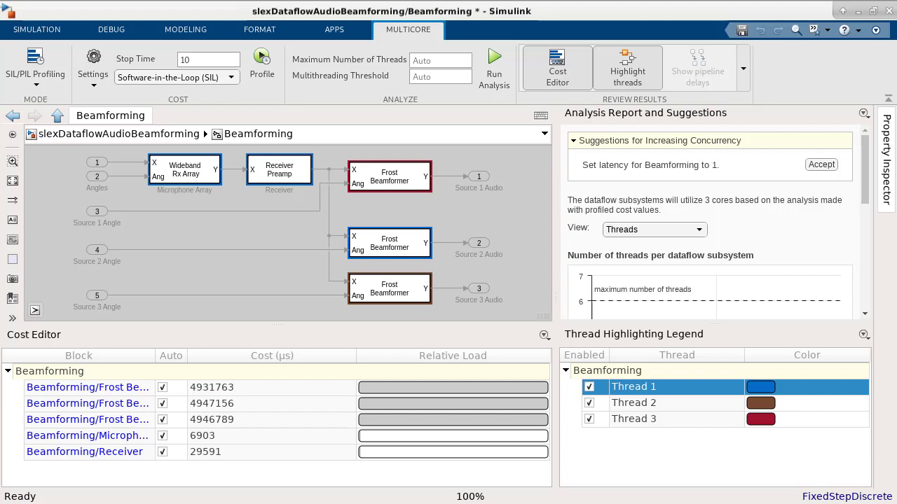
pyautogui.scroll(-10, 710, 222)
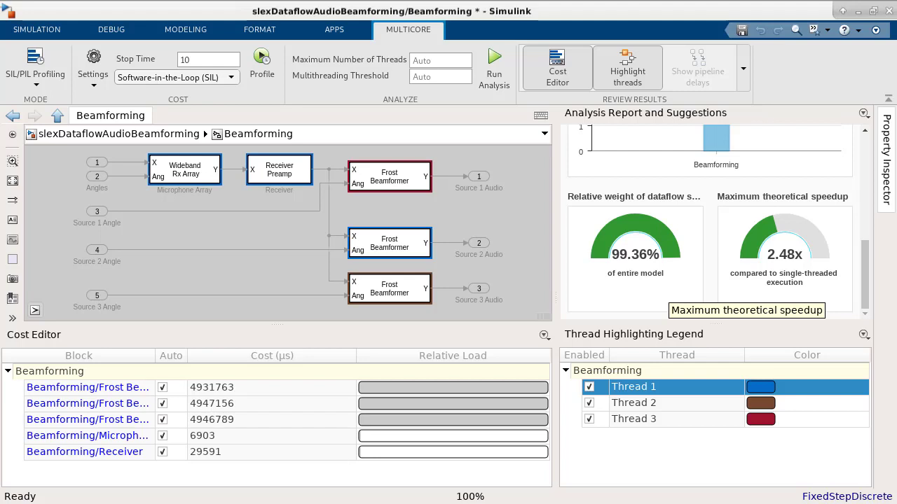
pyautogui.scroll(10, 710, 221)
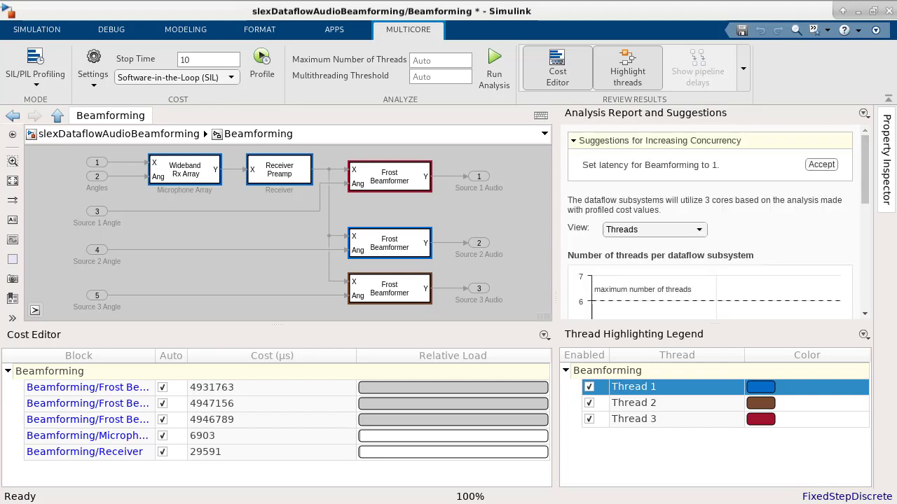
# Accept the suggestion to set Beamforming's latency to 1.
pyautogui.click(821, 164)
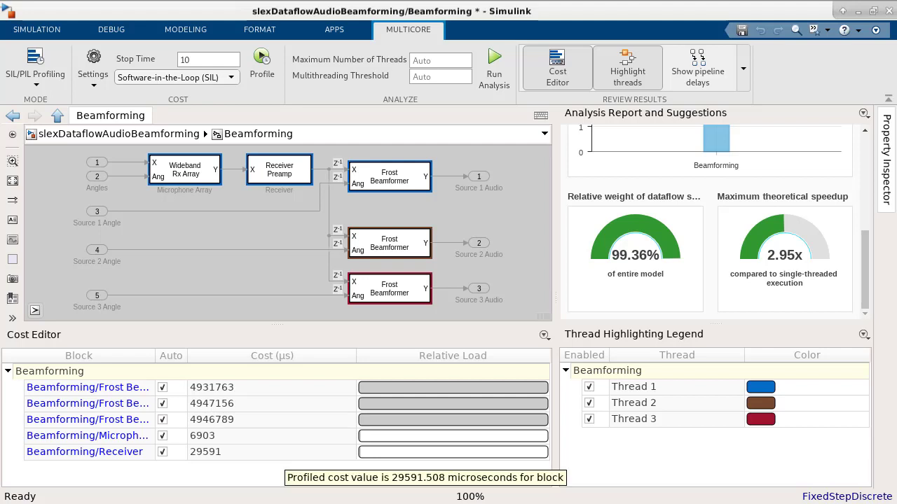
# Give Frost Beamformer1 and the second Frost Beamformer manual costs of 3000000 µs.
pyautogui.click(87, 387)
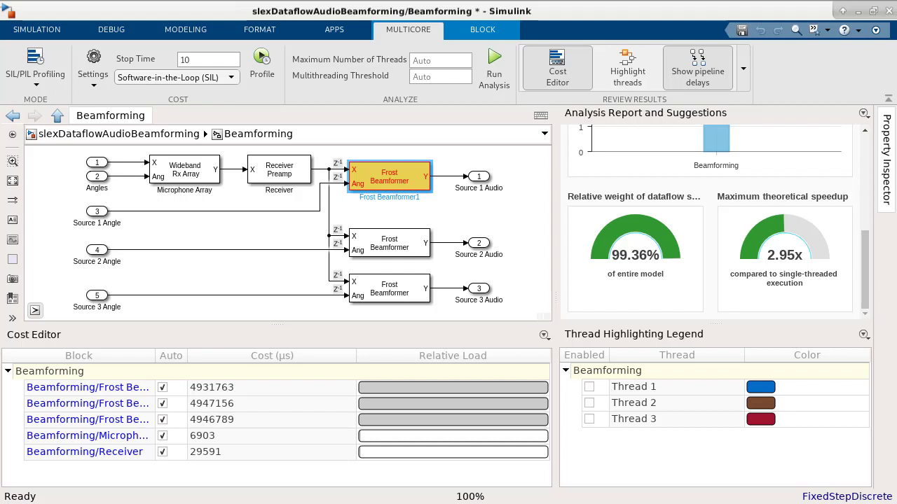
pyautogui.click(162, 387)
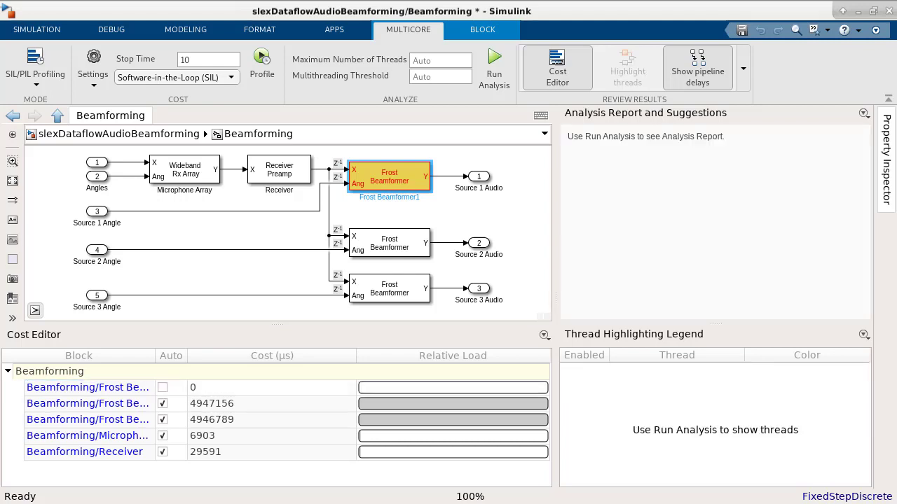
pyautogui.doubleClick(210, 388)
pyautogui.write('3000000')
pyautogui.press('Return')
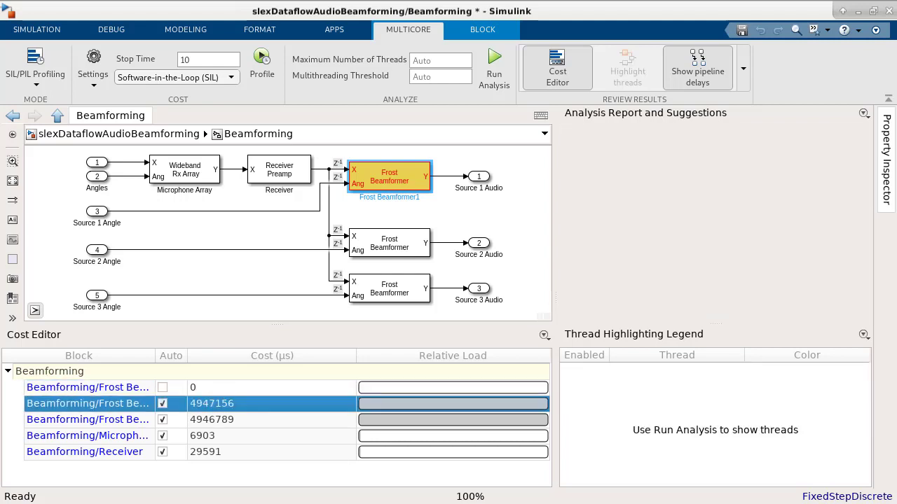
pyautogui.click(163, 403)
pyautogui.write('3000000')
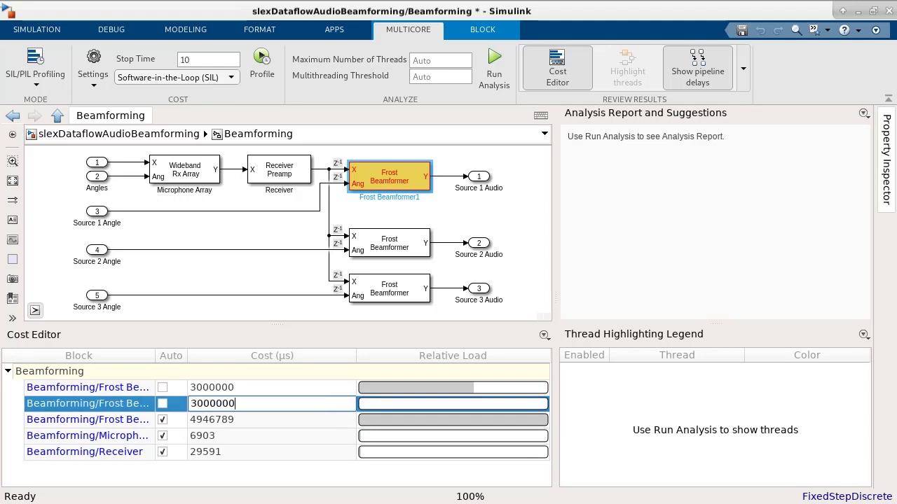
pyautogui.press('Return')
# Give the third Frost Beamformer and the Receiver manual costs of 3000000 µs.
pyautogui.click(163, 420)
pyautogui.write('3000000')
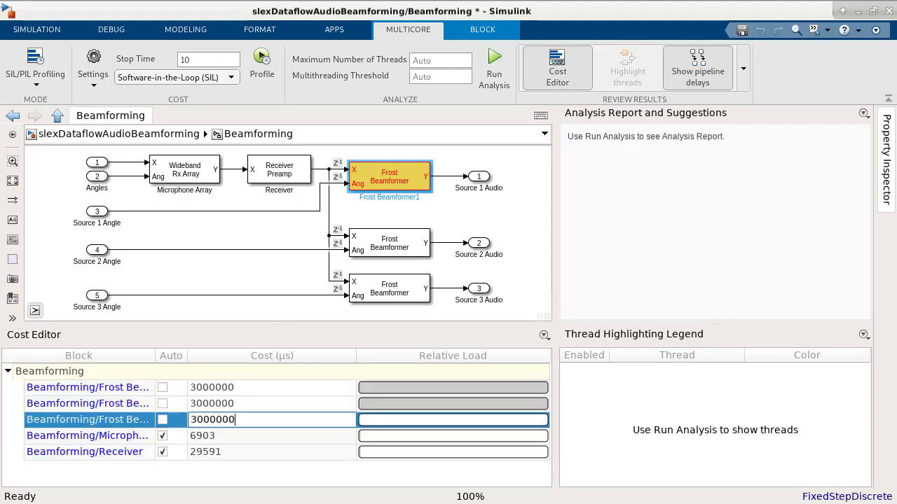
pyautogui.click(272, 452)
pyautogui.click(162, 452)
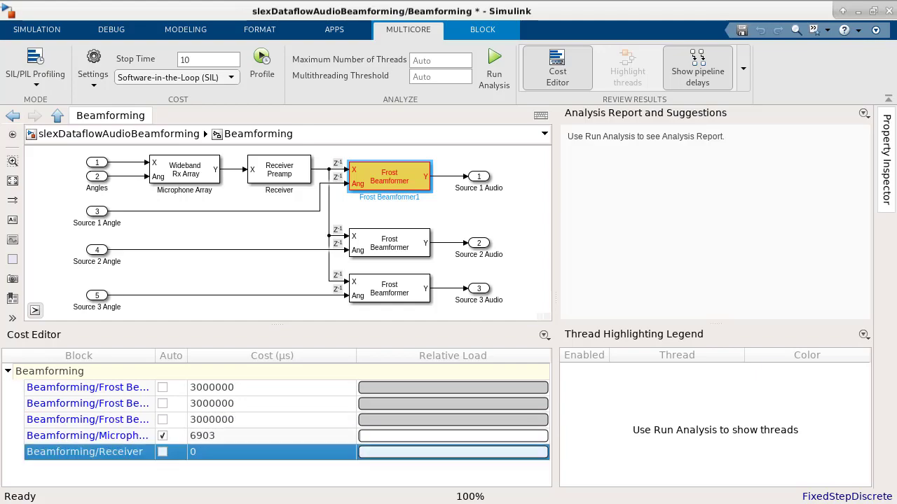
pyautogui.write('3000000')
pyautogui.click(227, 466)
# Rerun the multicore analysis using the edited 3000000 µs costs.
pyautogui.click(494, 63)
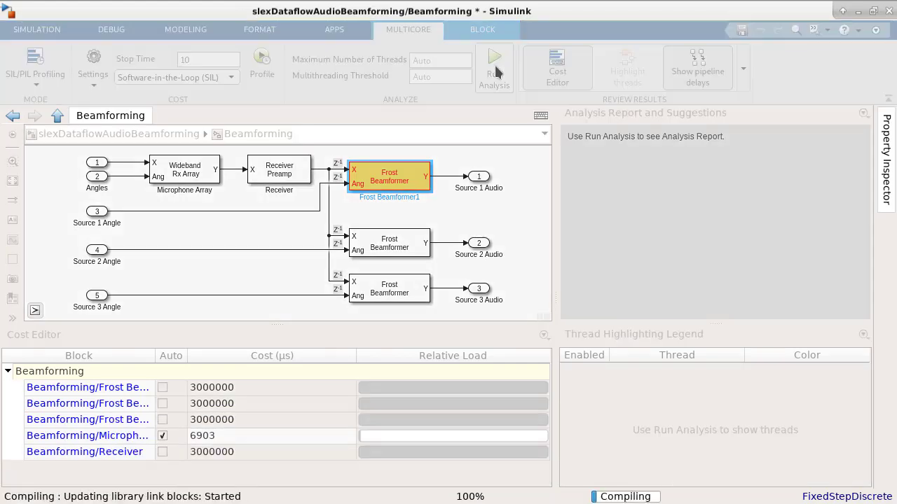